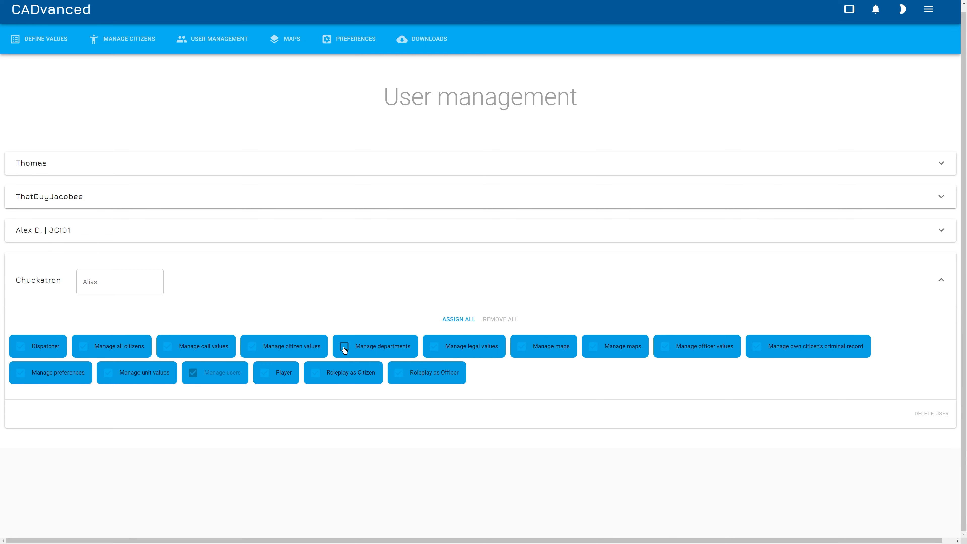
- Assign the Manage departments permission to the expanded user and renew the session by logging out and signing in through Steam
click(345, 348)
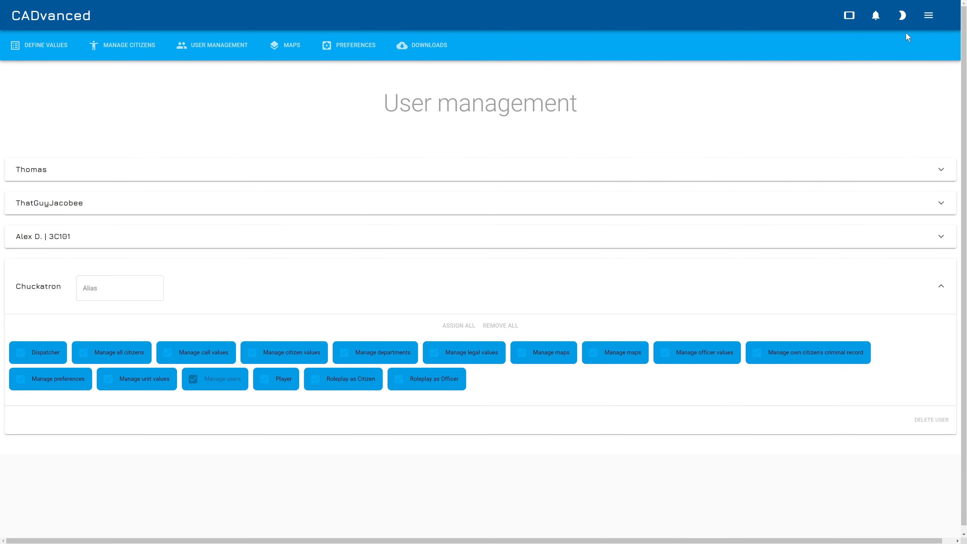
click(929, 16)
click(907, 143)
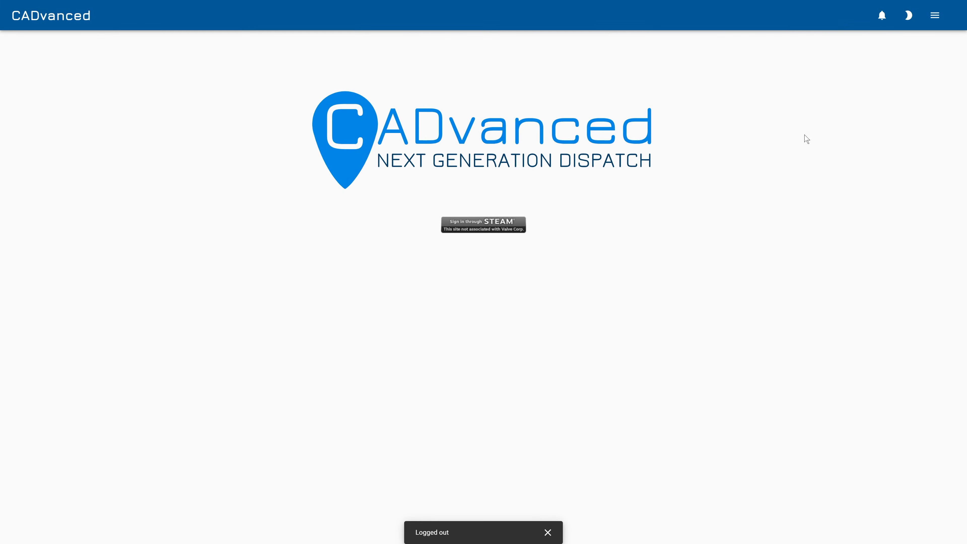
click(497, 230)
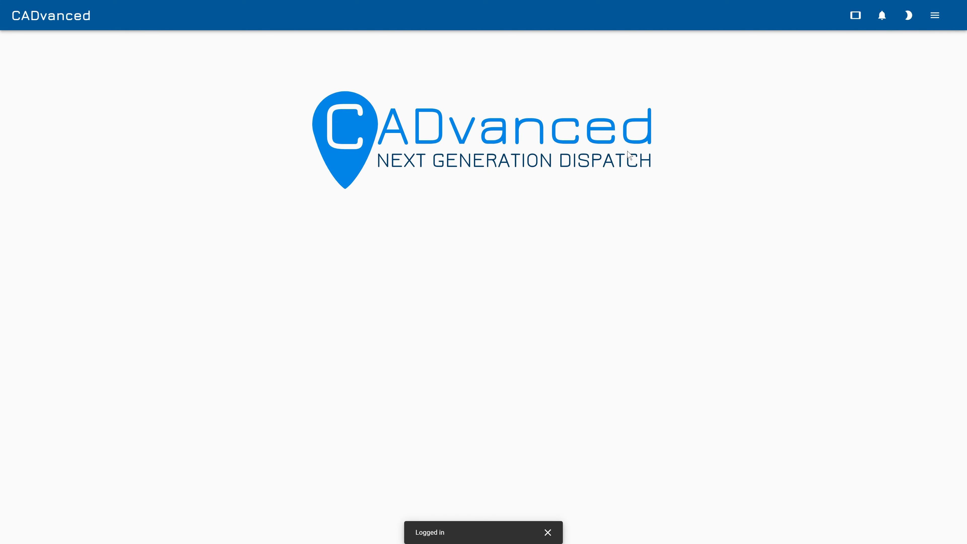
- Go to the department administration and view the settings of the CADvanced Police Department
click(932, 19)
click(918, 69)
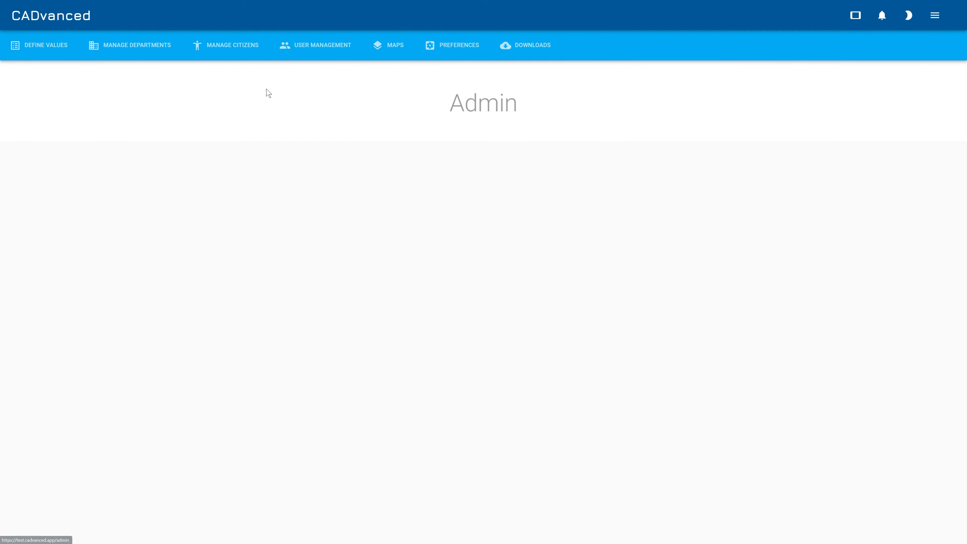
click(137, 46)
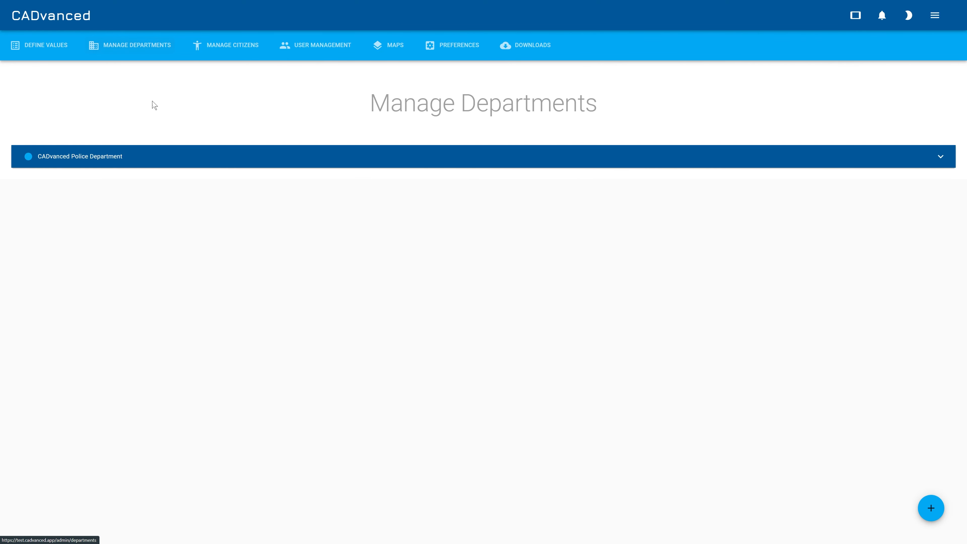
click(368, 162)
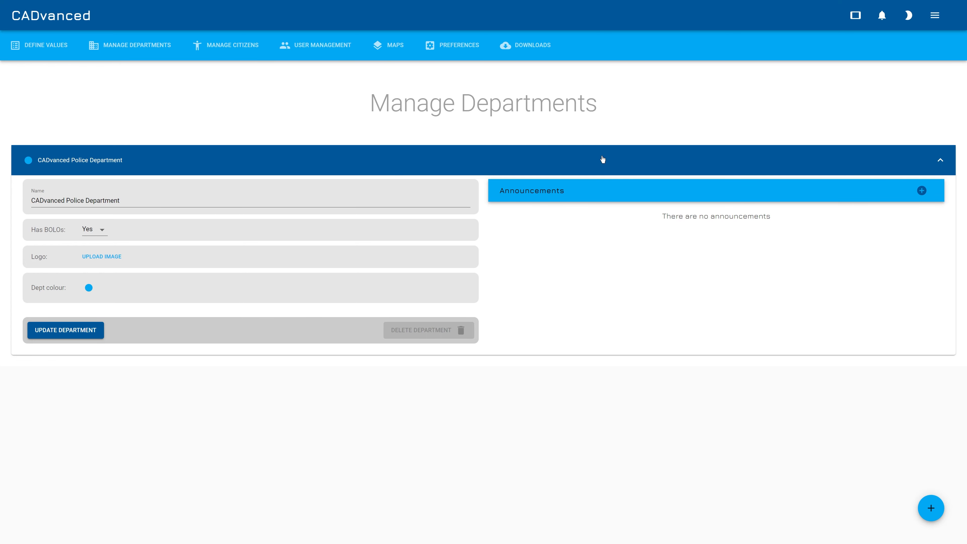
click(898, 164)
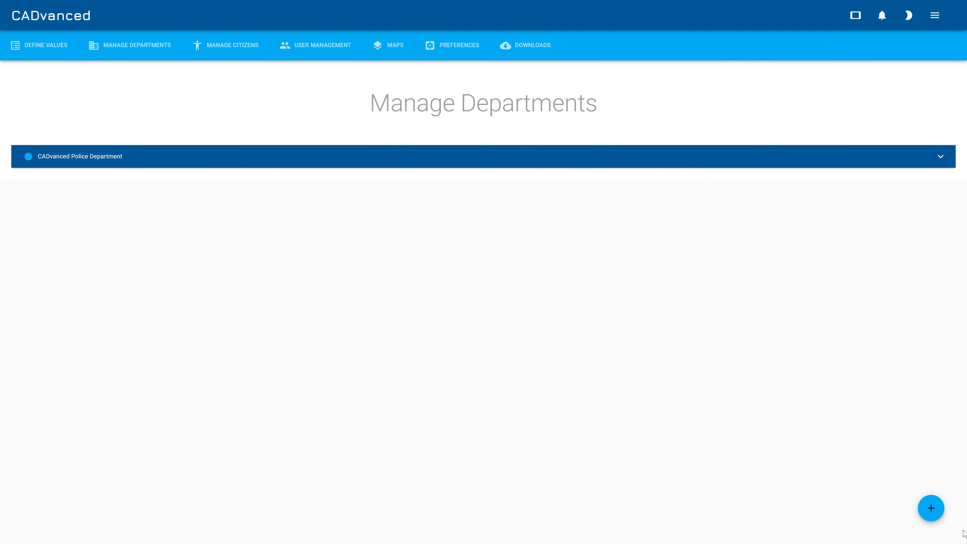
- Add a new department named Metropolitan Police
click(935, 512)
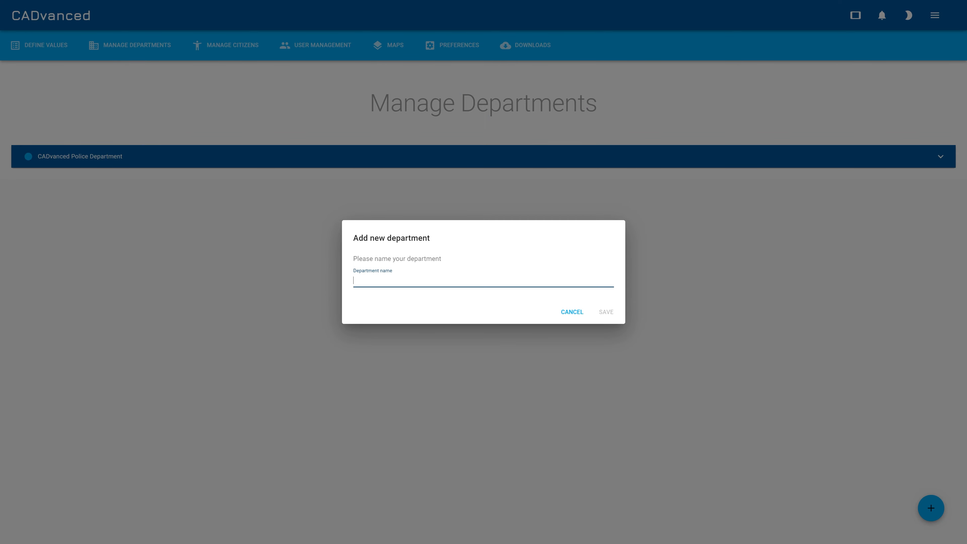
text(Metropolitan Police)
click(607, 312)
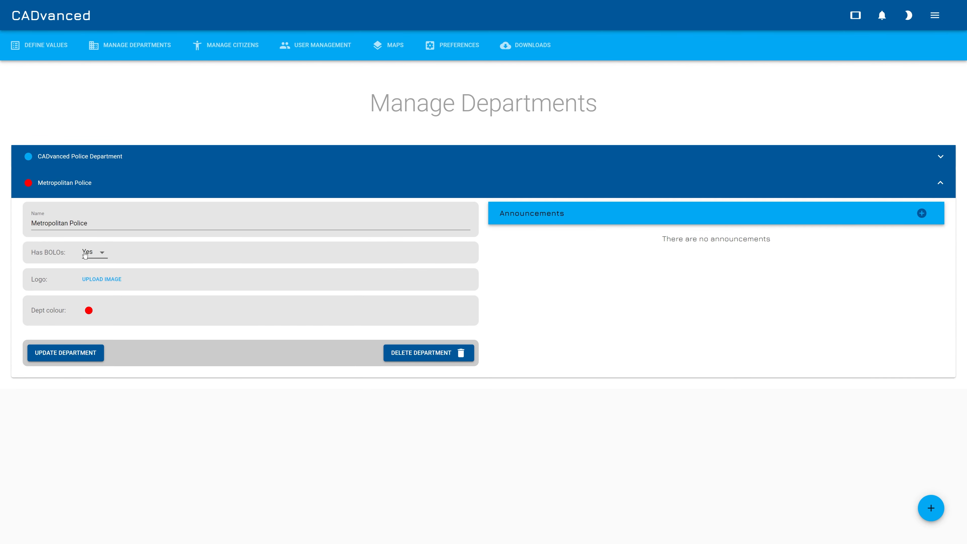
- Set Has BOLOs to No for the Metropolitan Police and upload pngkey.com-police-png-244145.png as its logo
click(97, 252)
click(90, 275)
click(104, 280)
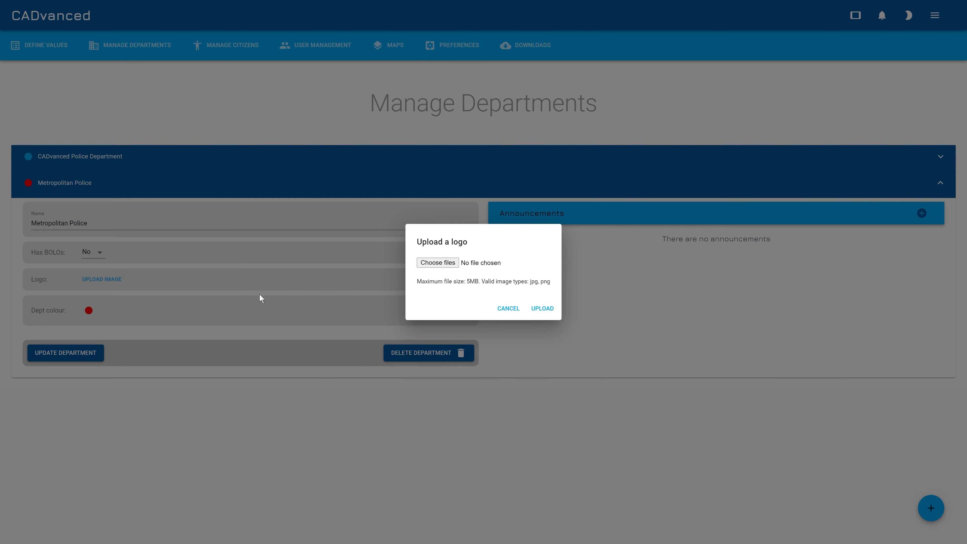
click(438, 262)
drag(204, 16, 446, 114)
click(332, 171)
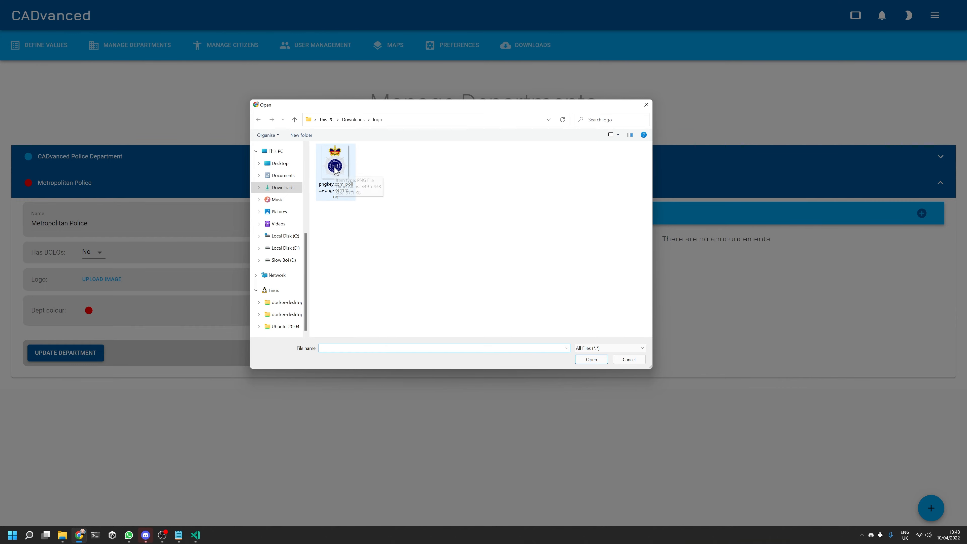
double_click(332, 171)
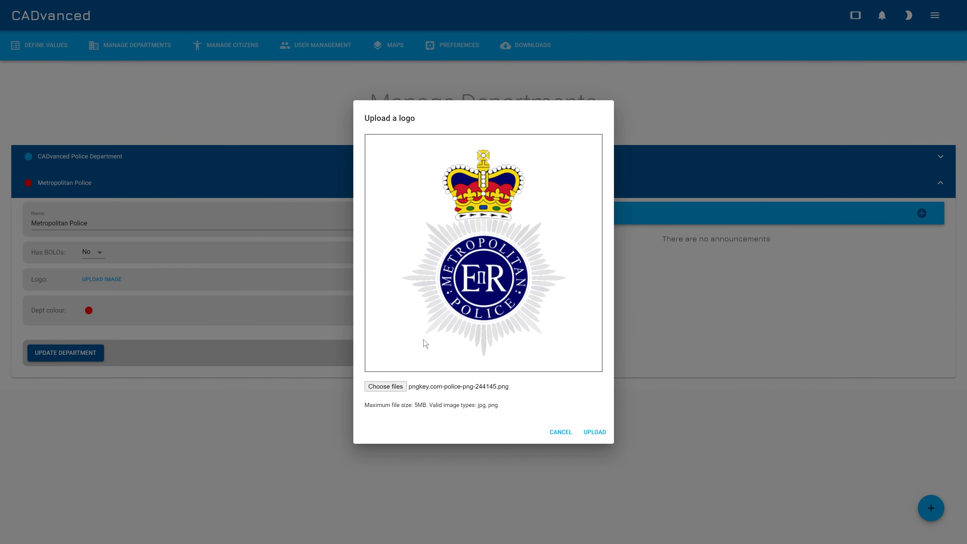
click(596, 435)
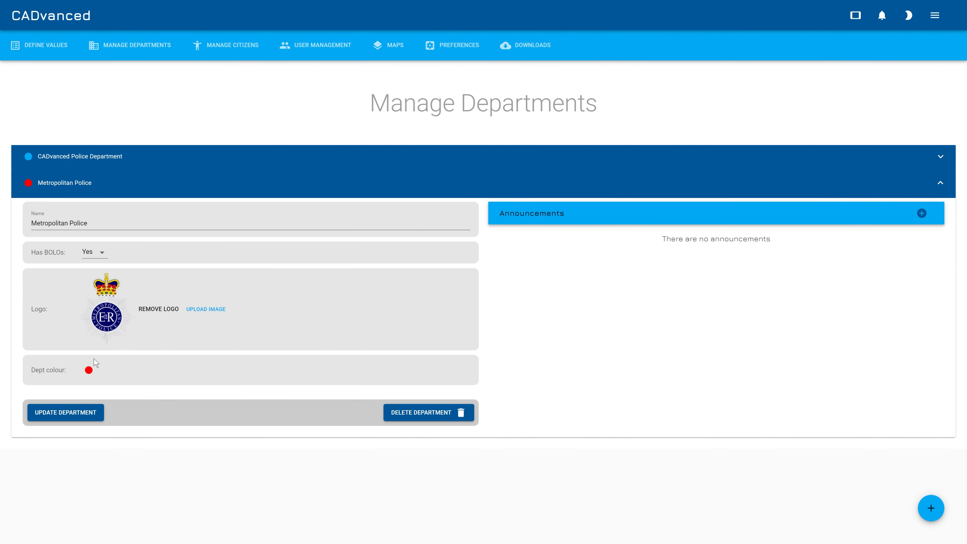
- Change the Metropolitan Police's department colour to dark blue and save the department
click(88, 370)
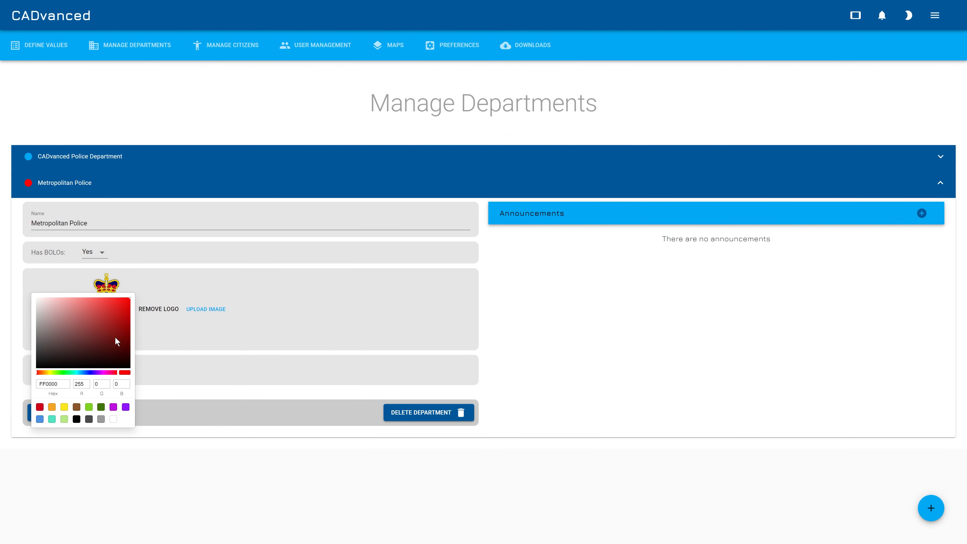
click(88, 373)
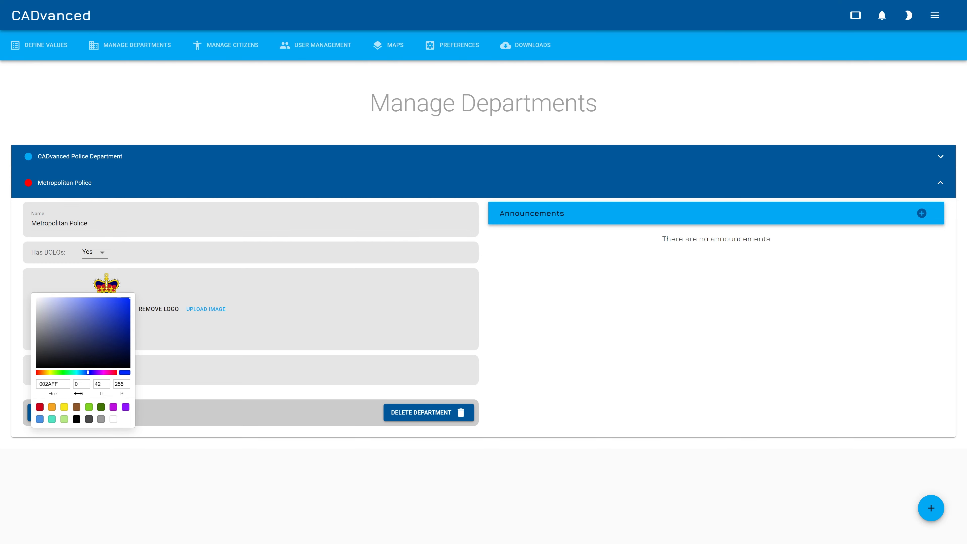
drag(119, 322, 133, 328)
click(197, 353)
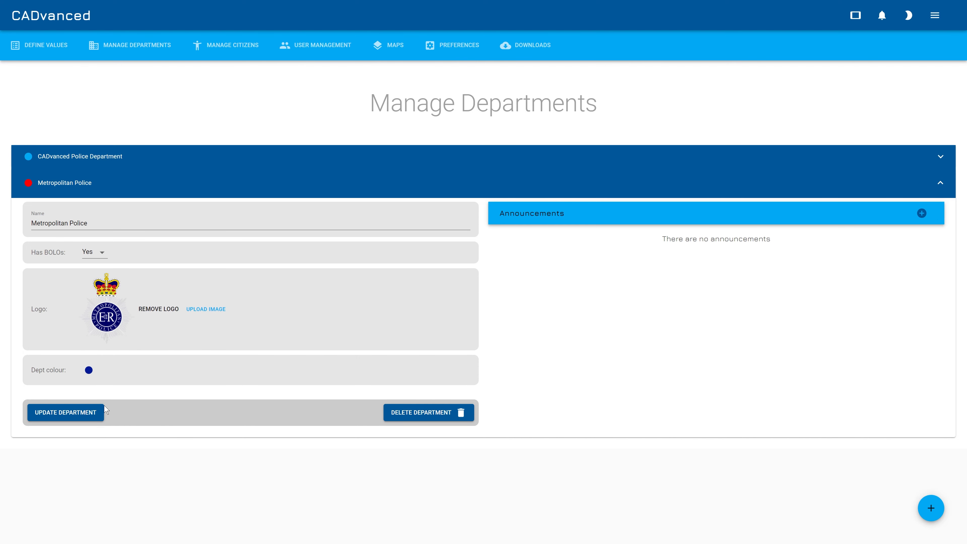
click(64, 414)
click(492, 188)
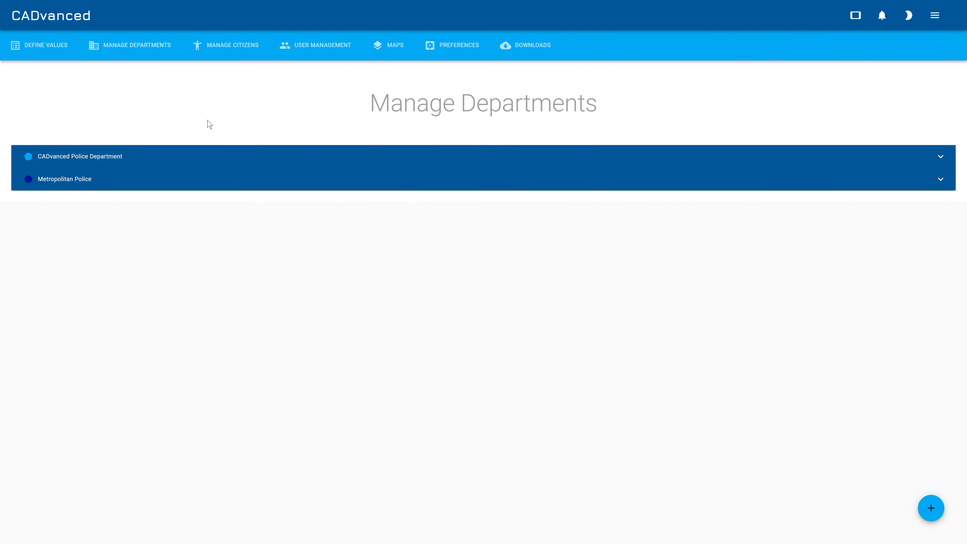
- Add the call grades Metro grade 1 and Metro grade 2 to the Metropolitan Police's call values
click(38, 44)
click(34, 67)
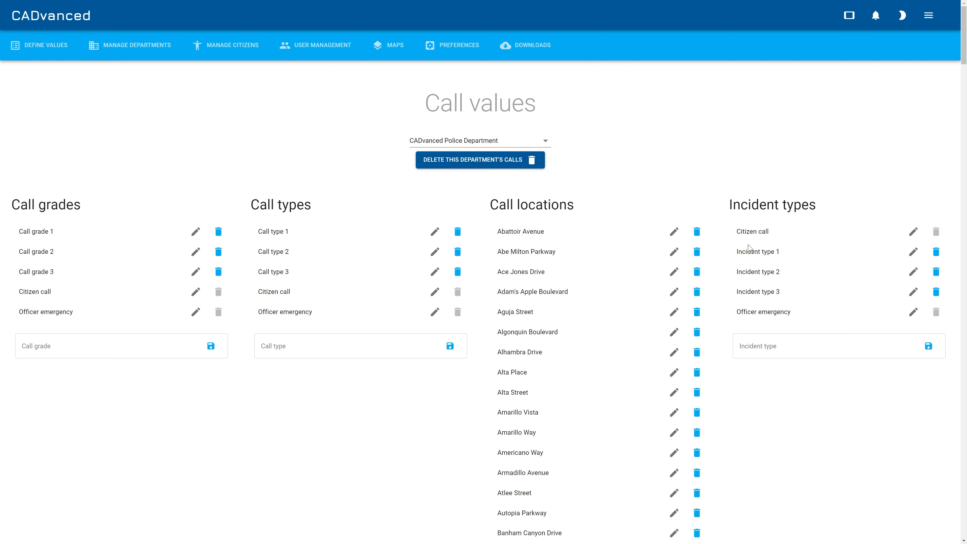
click(510, 142)
click(460, 162)
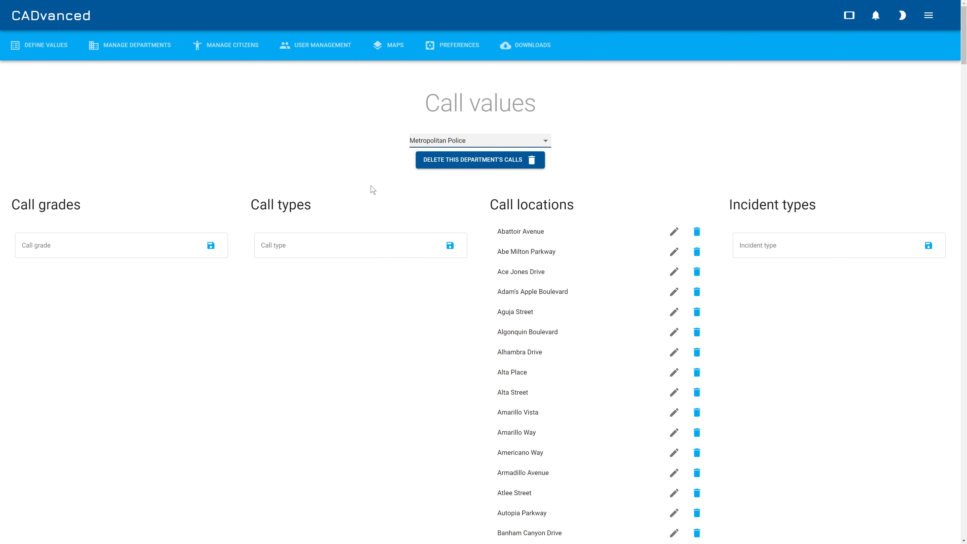
click(138, 245)
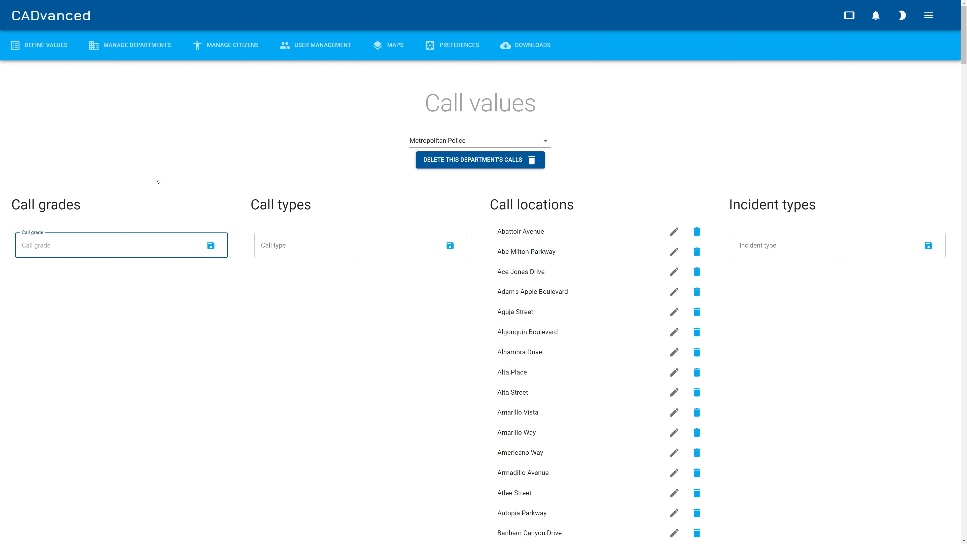
text(Metro grade 1)
key(Return)
text(Metro grade 2)
key(Return)
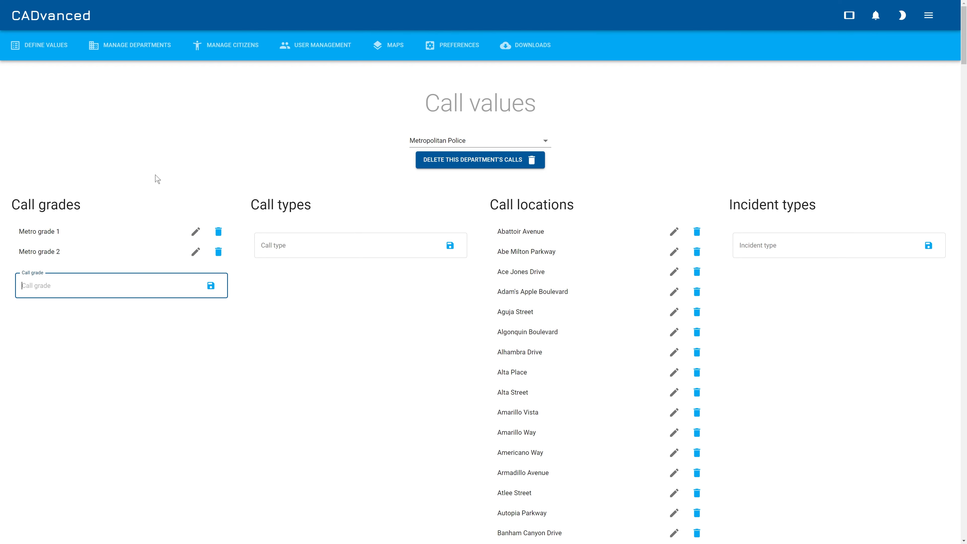
- Add the call types Metro type 1 and Metro type 2 for the Metropolitan Police
click(333, 236)
text(Metro)
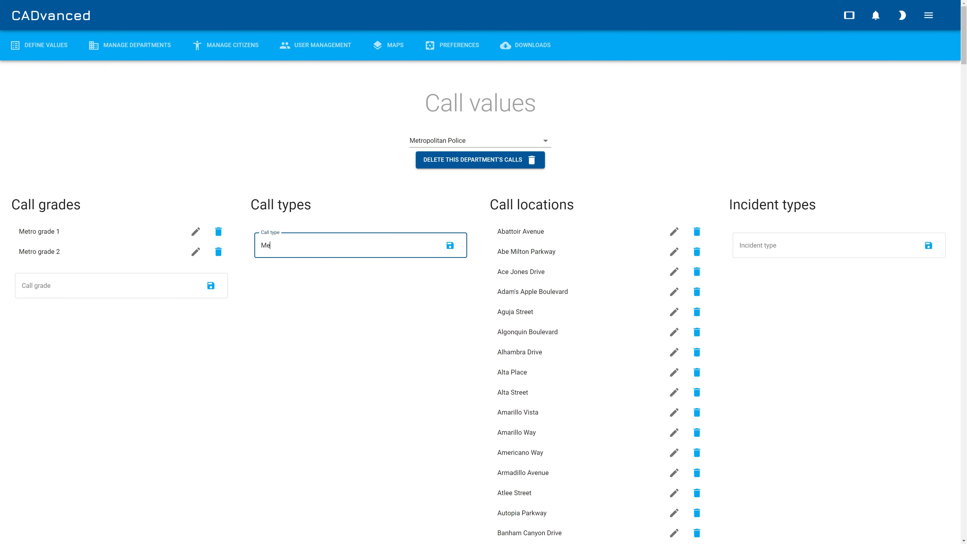
text( type 1)
key(Return)
text(Metro type 2)
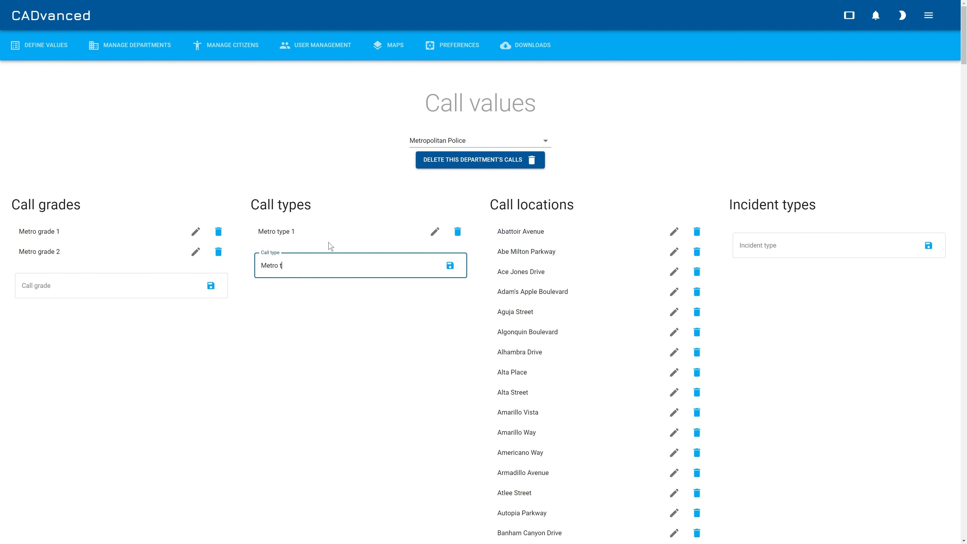
key(Return)
- Add the incident types Metro inc 1 and Metro inc 2 for the Metropolitan Police
click(849, 246)
text(Metro inc 1)
key(Return)
text(Metro inc 2)
key(Return)
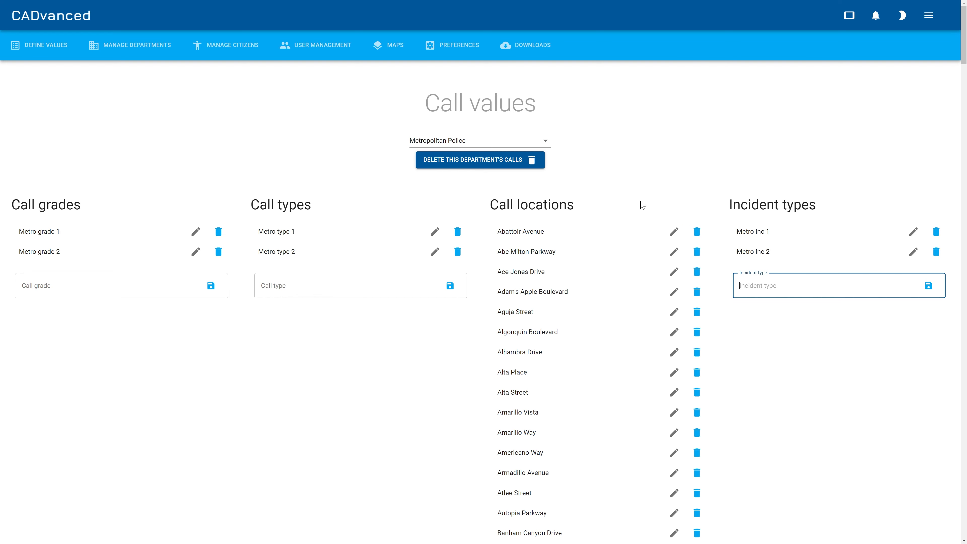
- Add the unit types Metro unit 1 and Metro unit 2 to the Metropolitan Police's unit values
click(38, 45)
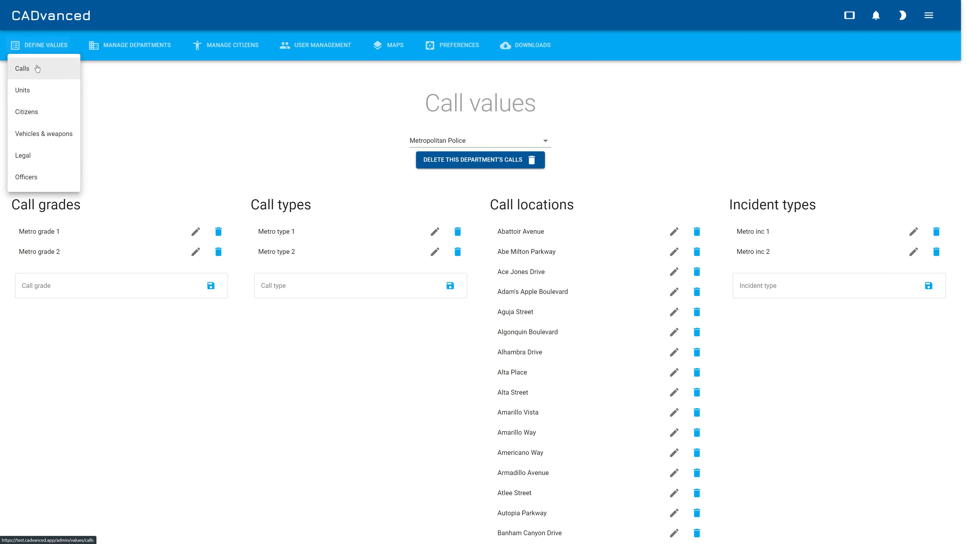
click(26, 90)
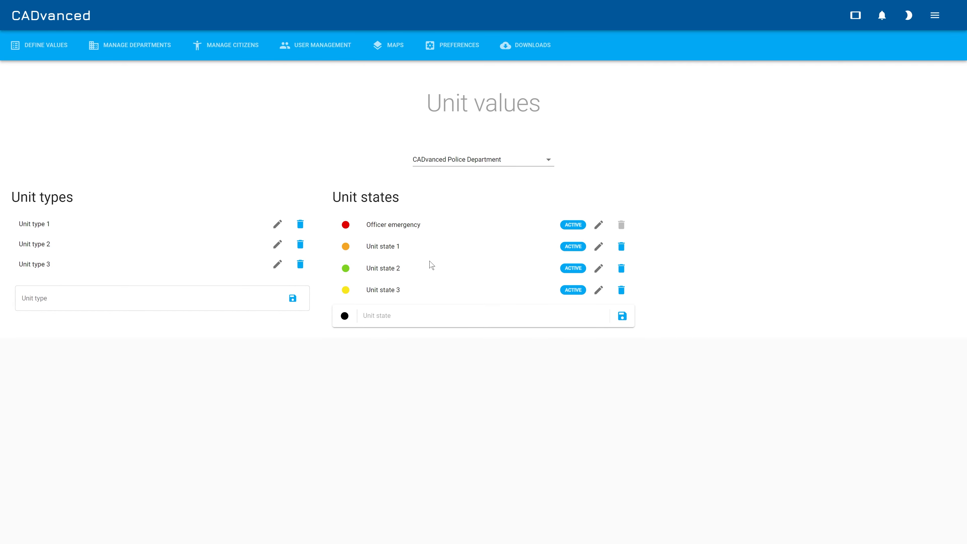
click(449, 163)
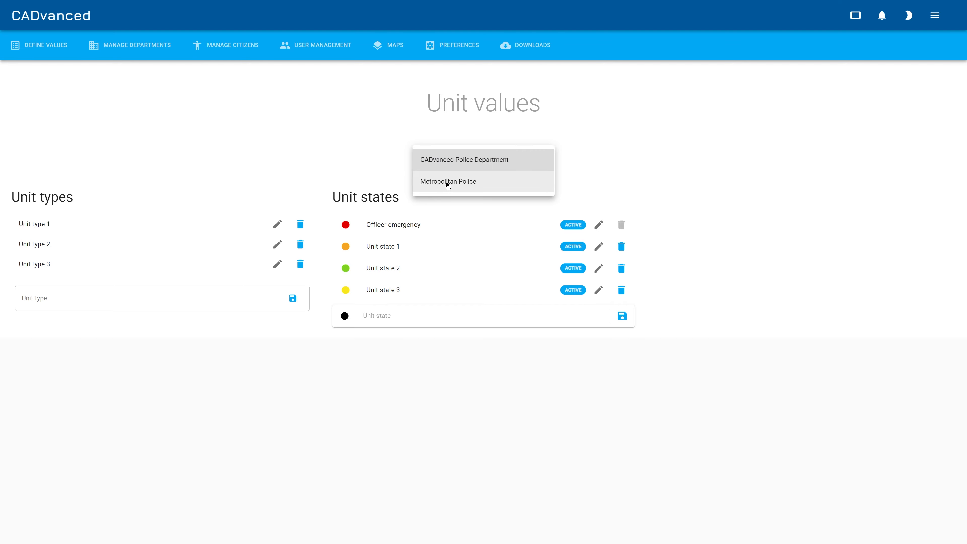
click(448, 182)
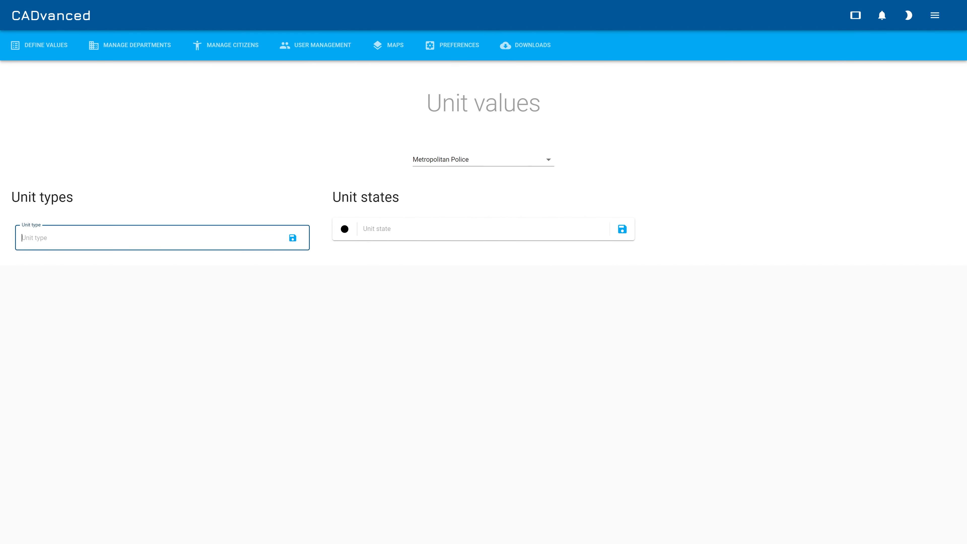
text(Metro unit 1)
key(Return)
text(Metro unit 2)
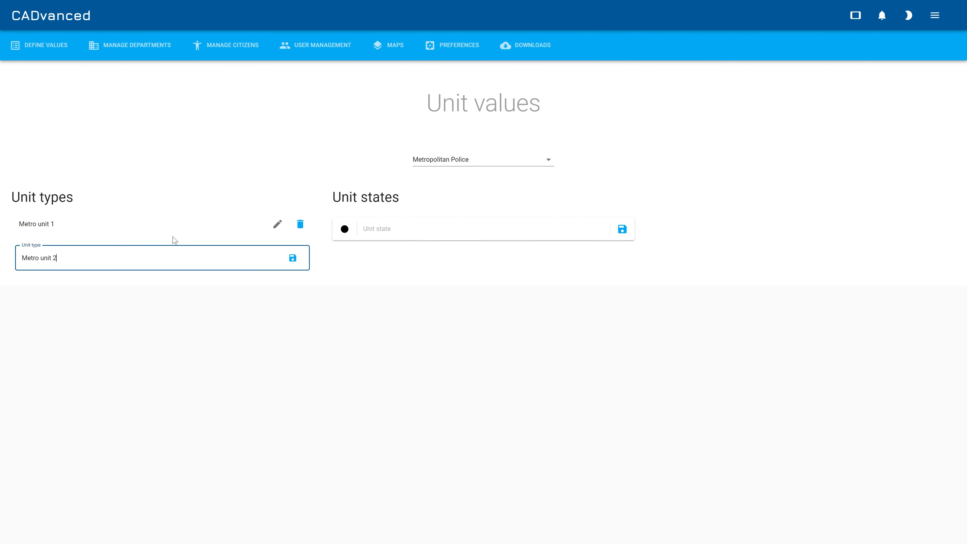
key(Return)
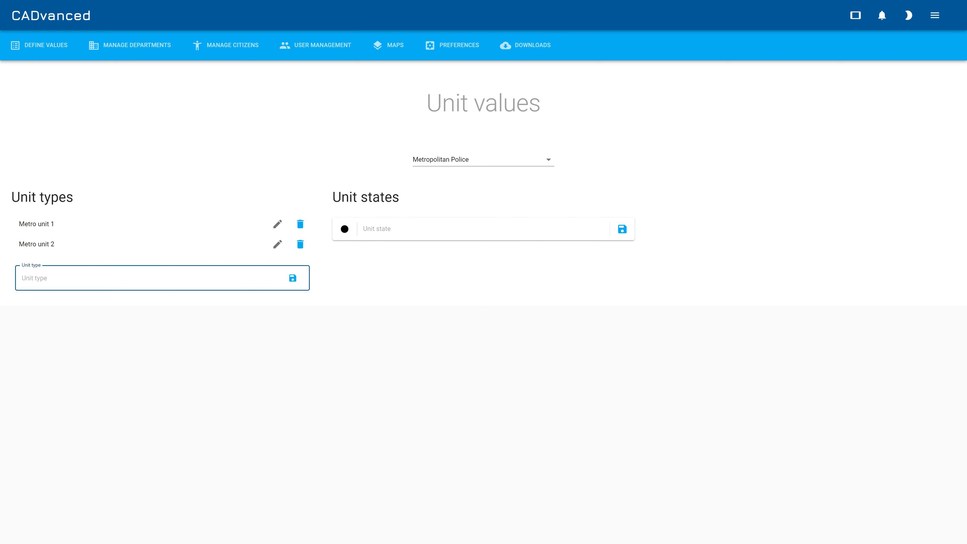
- Add the unit states Metro state 1 and Metro state 2 for the Metropolitan Police
click(394, 229)
text(Metro state 1)
key(Return)
text(Metr)
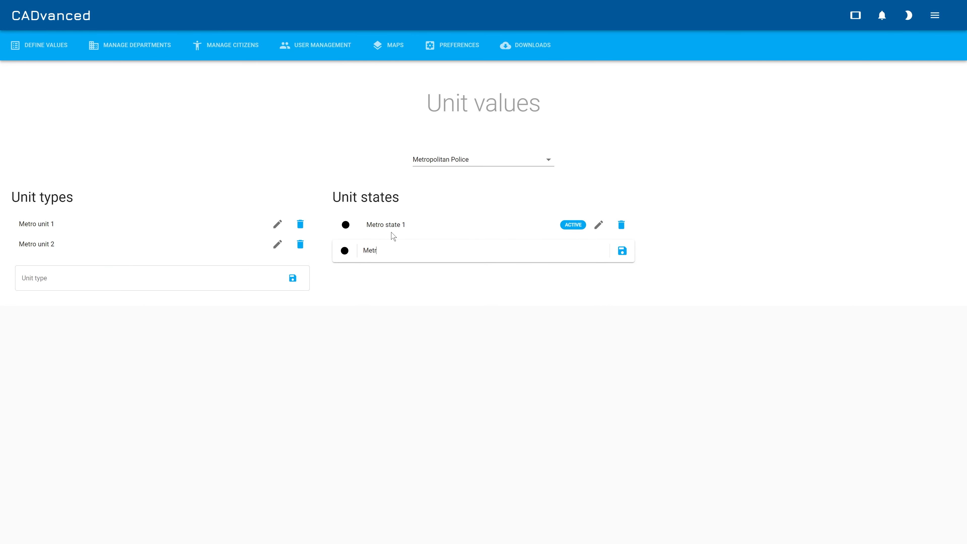
text(o state 2)
key(Return)
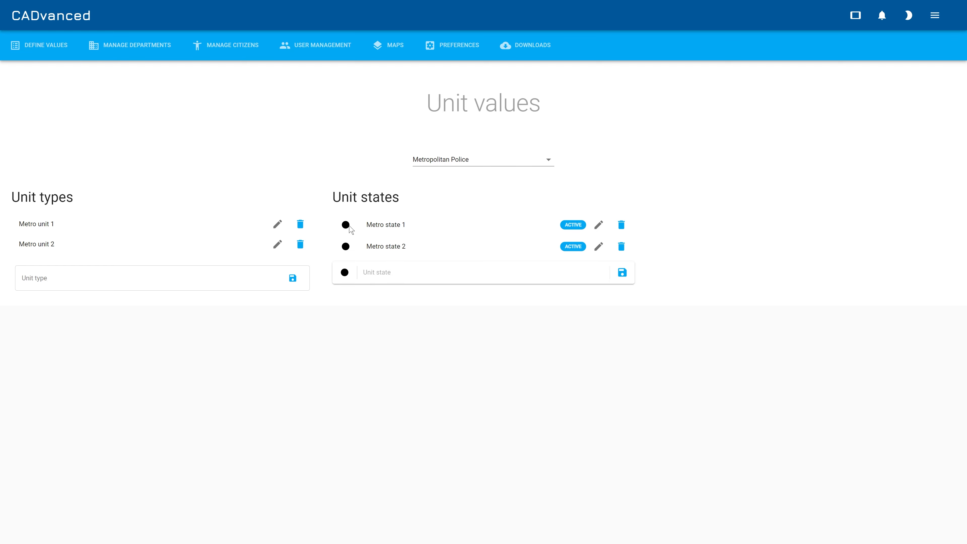
- Change the colour of Metro state 1 to red (FF0000) and save it
click(599, 224)
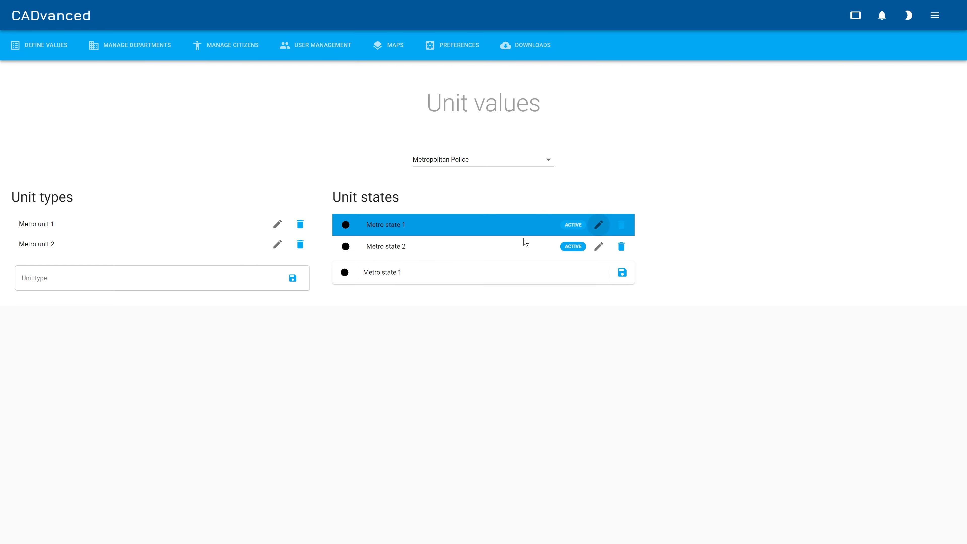
click(344, 272)
drag(423, 417, 441, 407)
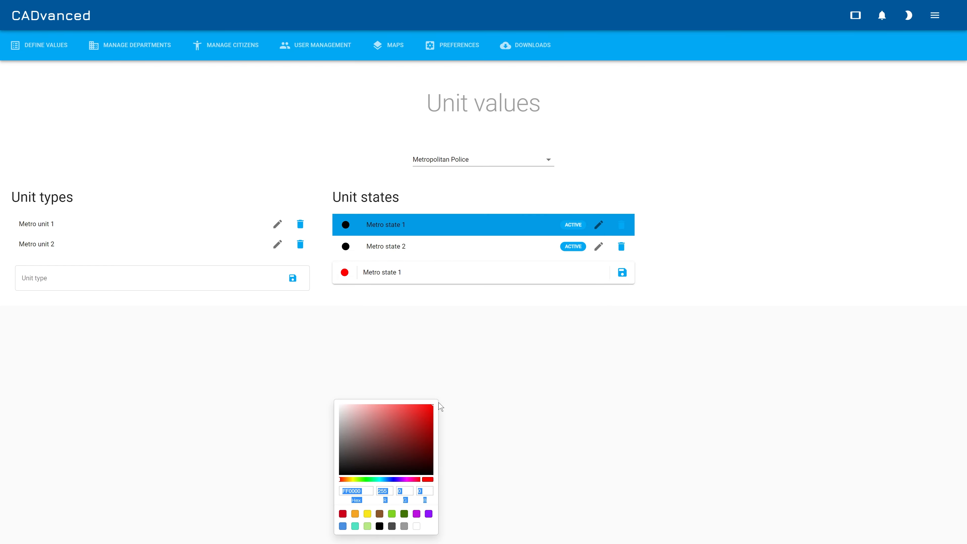
click(476, 406)
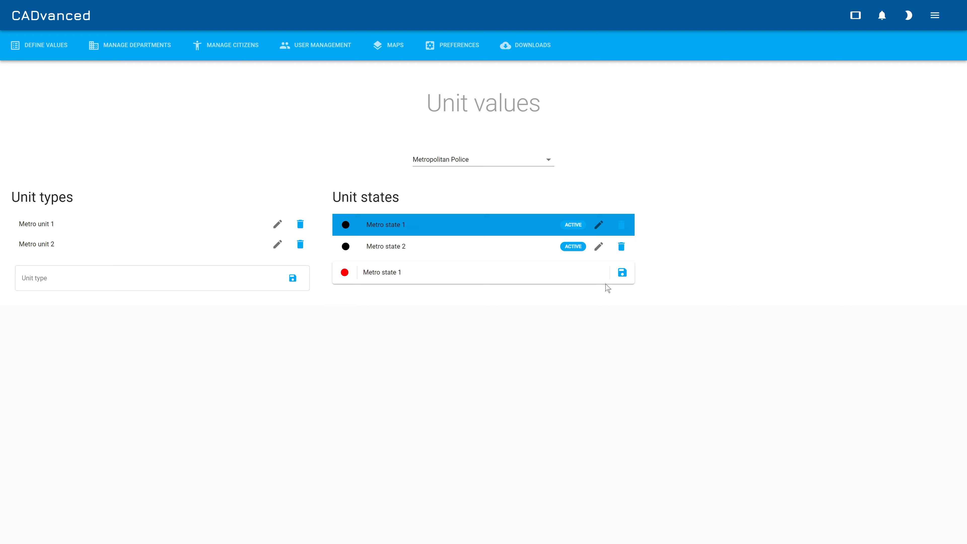
click(622, 272)
- Change the colour of Metro state 2 to the light blue preset and save it
click(598, 246)
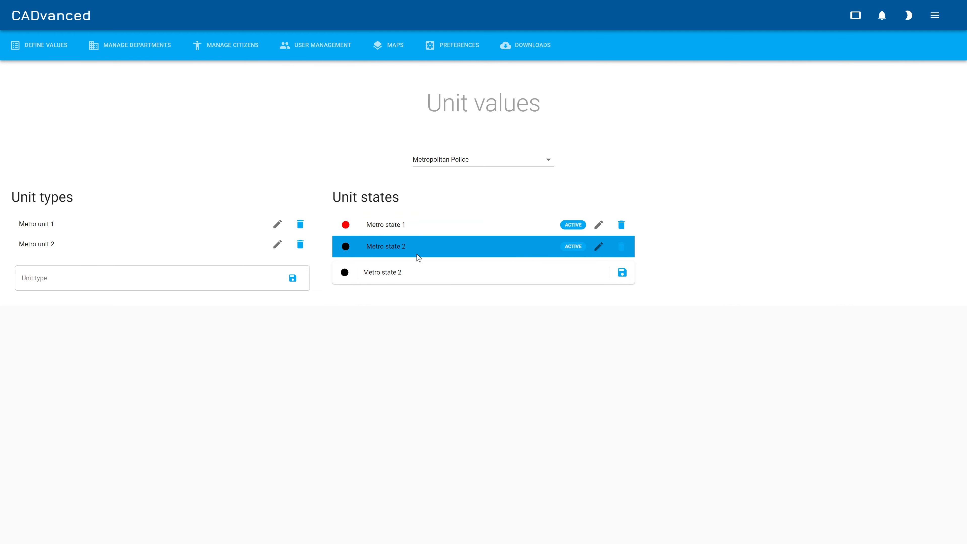
click(345, 272)
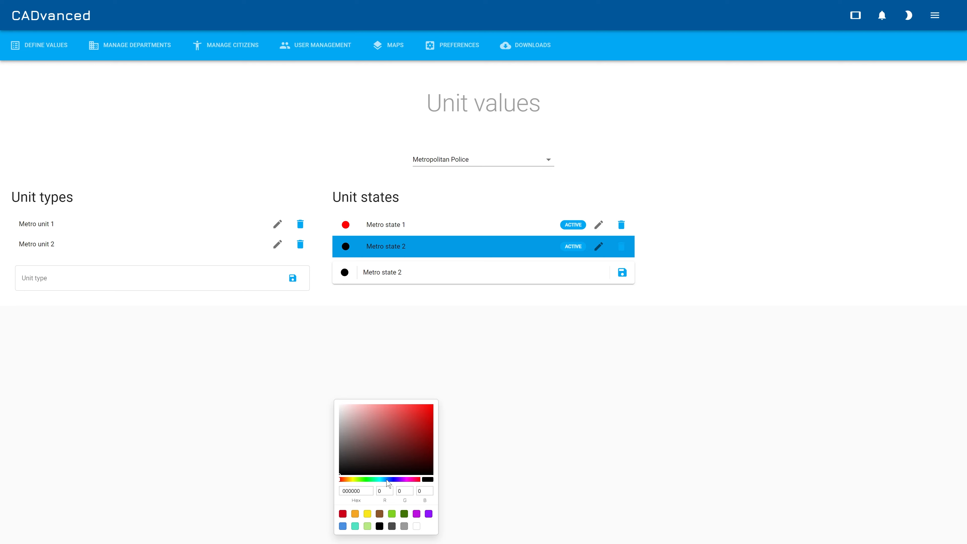
click(343, 526)
click(516, 425)
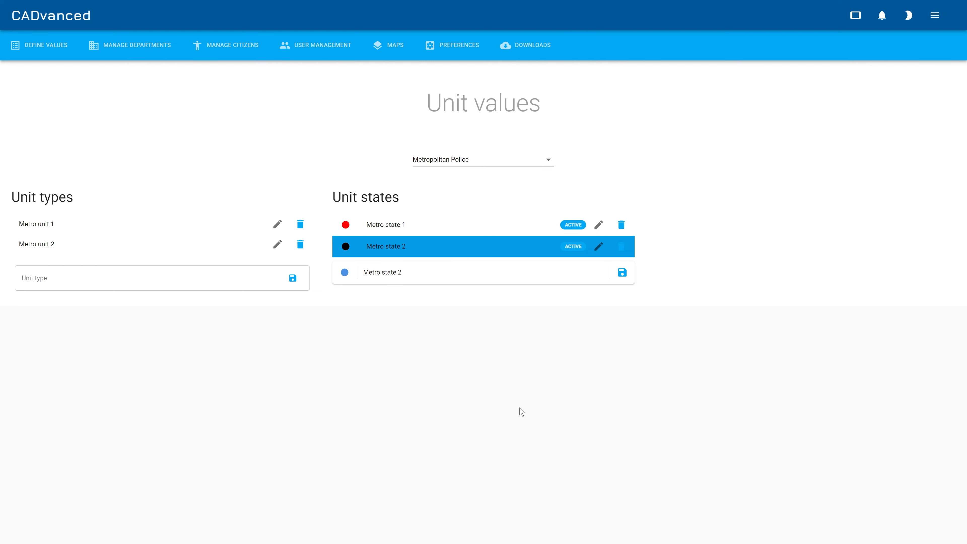
click(622, 273)
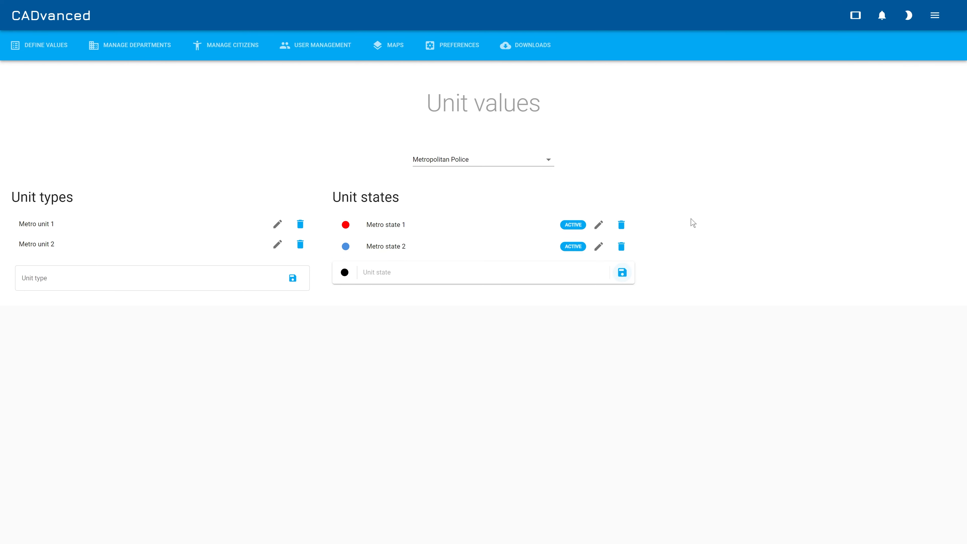
- Open the choice of value categories that can be defined
click(57, 44)
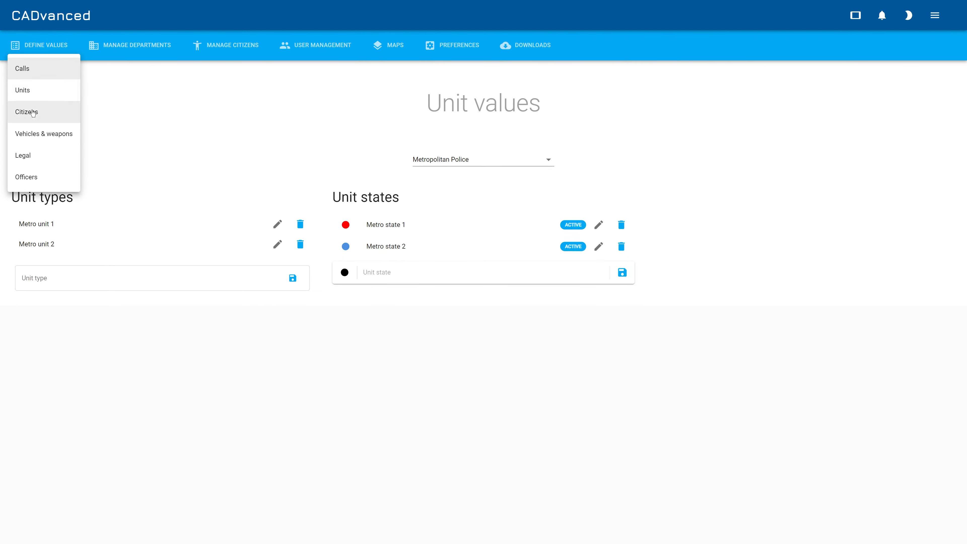